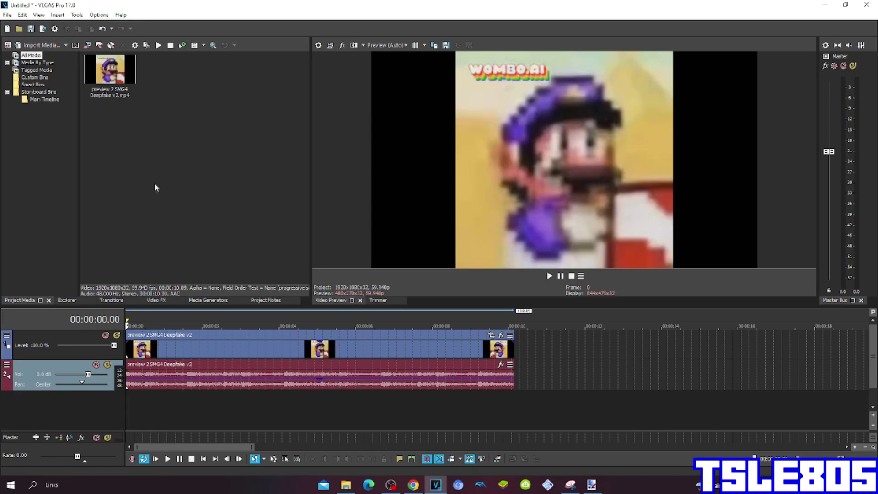
Step: Apply the HSL Adjust 'wiggle major' preset to the deepfake clip, tinting it pink and blue
left_click(108, 72)
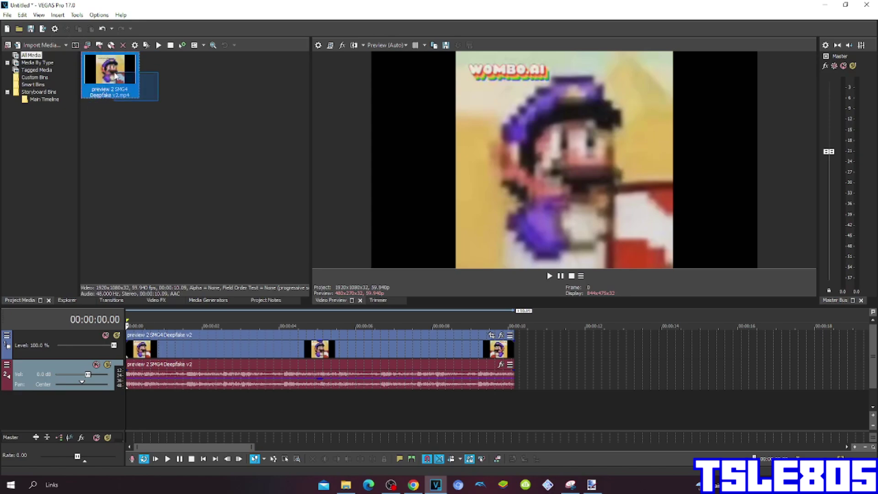
left_click(163, 163)
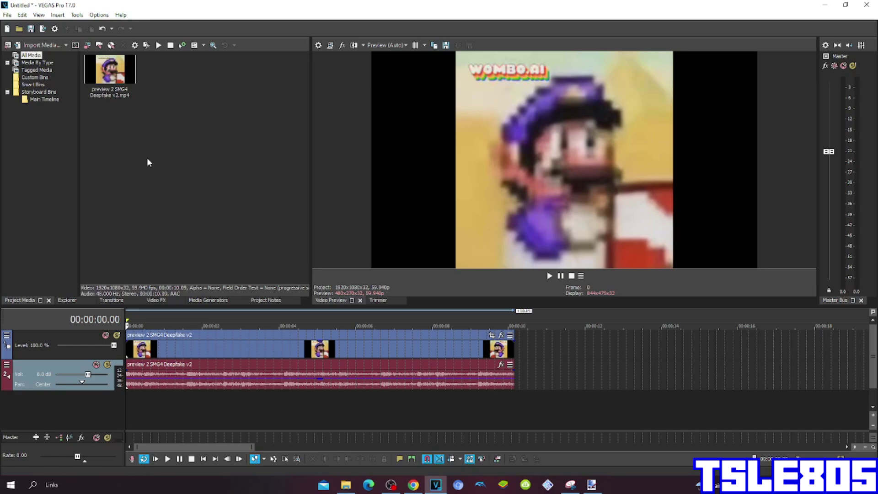
left_click(154, 303)
scroll(69, 237, "up", 5)
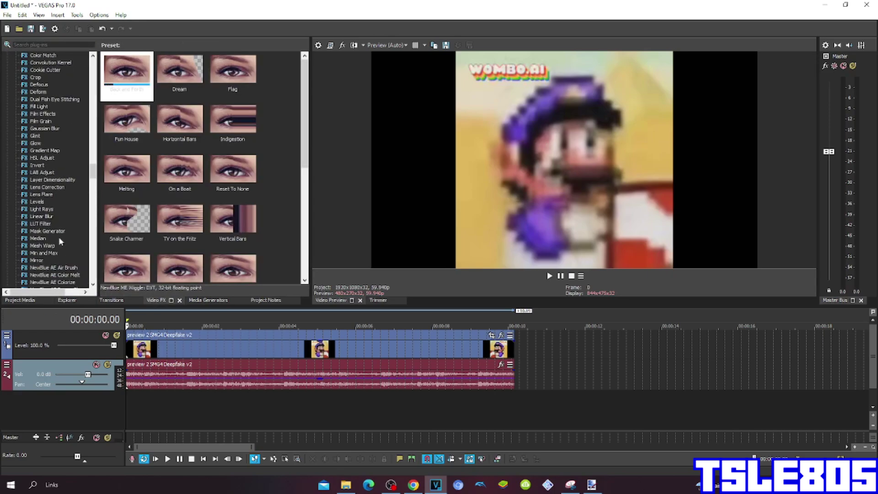
left_click(49, 160)
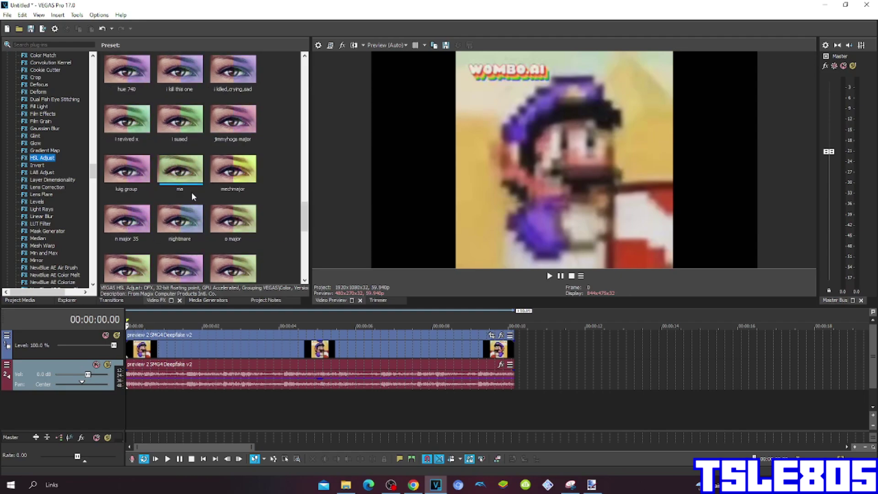
scroll(191, 196, "down", 5)
left_click_drag(232, 123, 216, 345)
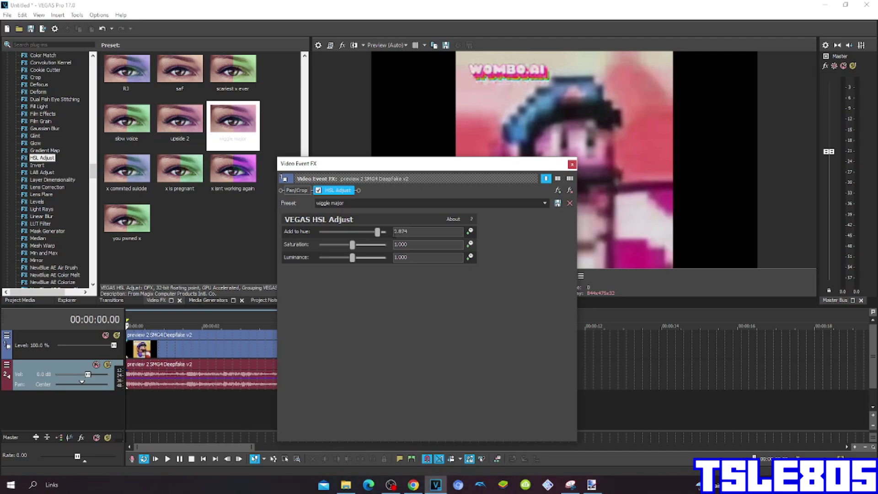
left_click(574, 164)
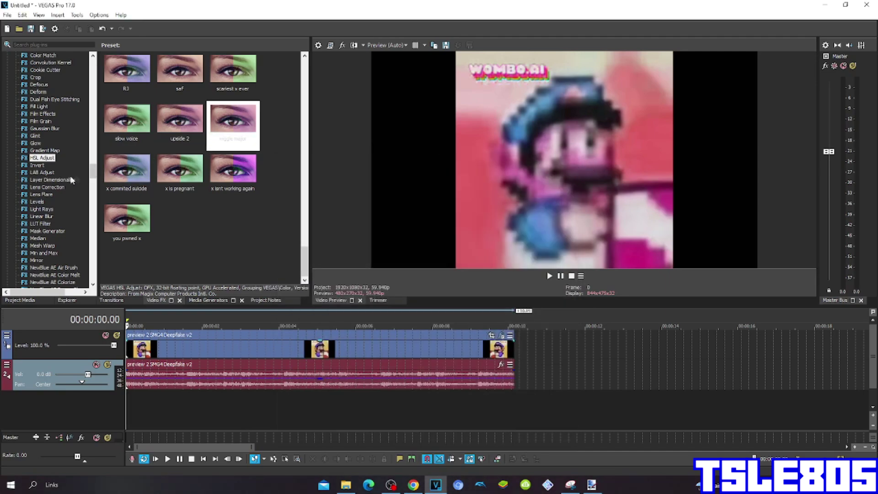
scroll(49, 185, "down", 5)
scroll(50, 193, "down", 5)
scroll(50, 194, "down", 4)
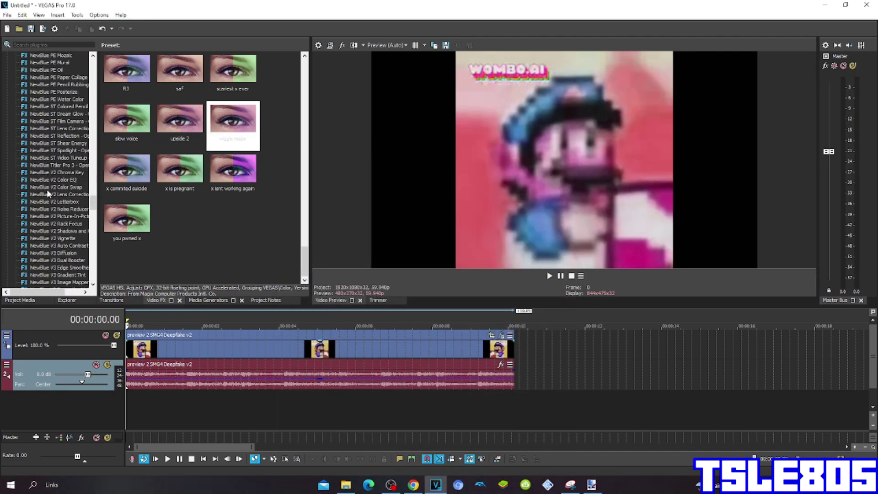
scroll(47, 190, "down", 4)
scroll(46, 190, "up", 4)
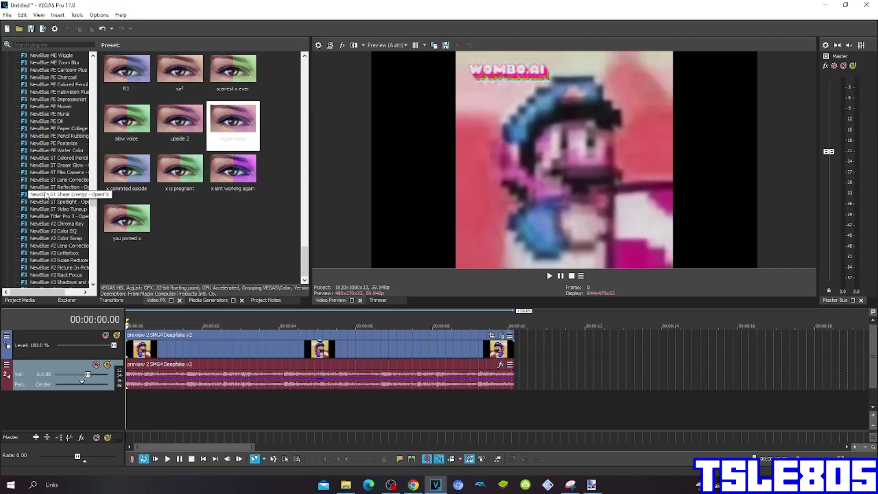
scroll(55, 137, "up", 4)
Step: Apply NewBlue ME Wiggle to the clip and turn on its keyframe animation
left_click(52, 106)
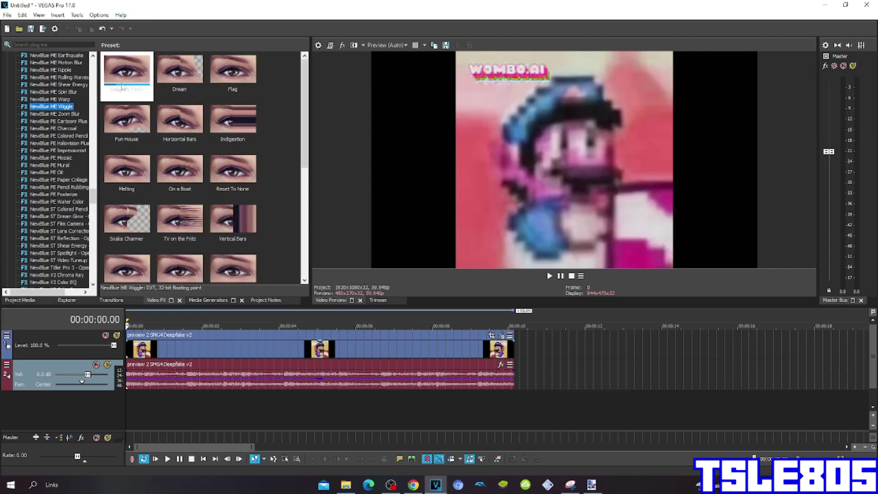
left_click_drag(137, 341, 140, 345)
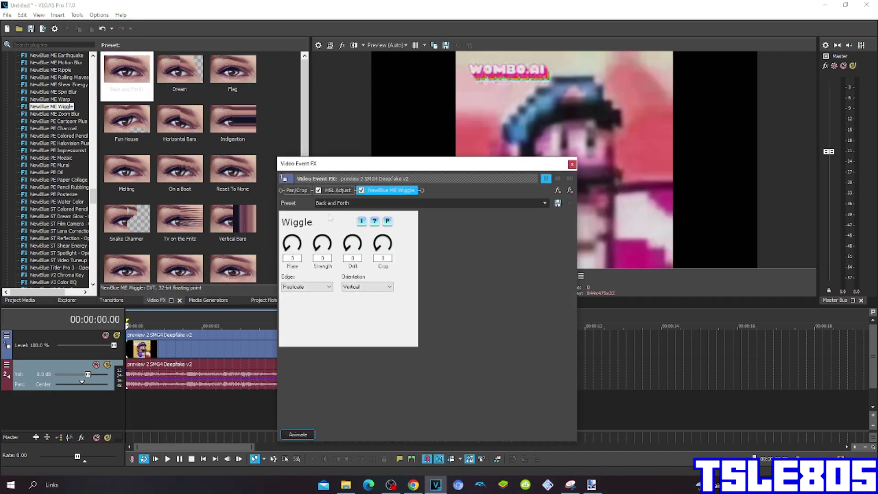
left_click_drag(352, 165, 228, 133)
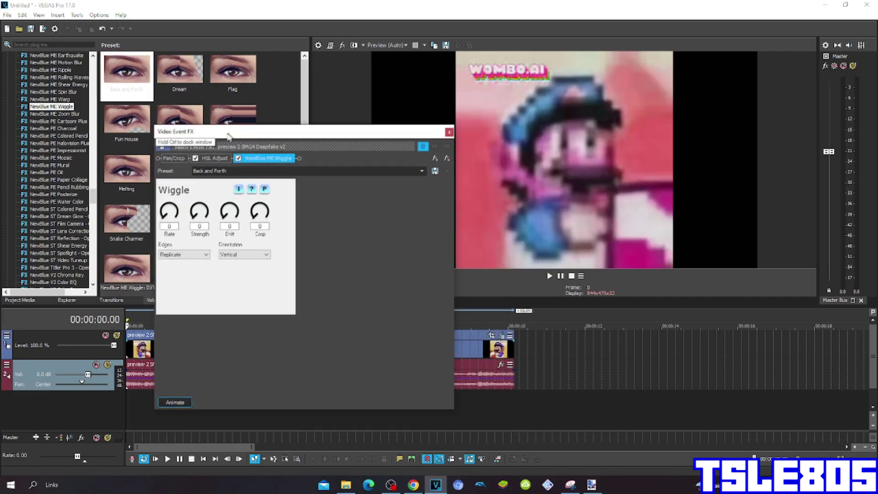
left_click(175, 403)
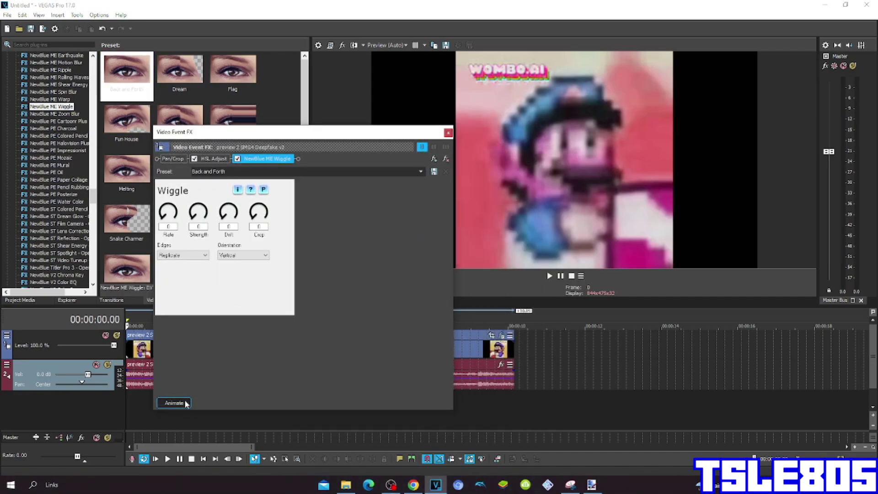
Step: Give the Wiggle's end keyframe the 'wiggle 1' preset, then add a second Wiggle
left_click_drag(214, 328, 442, 329)
left_click(329, 357)
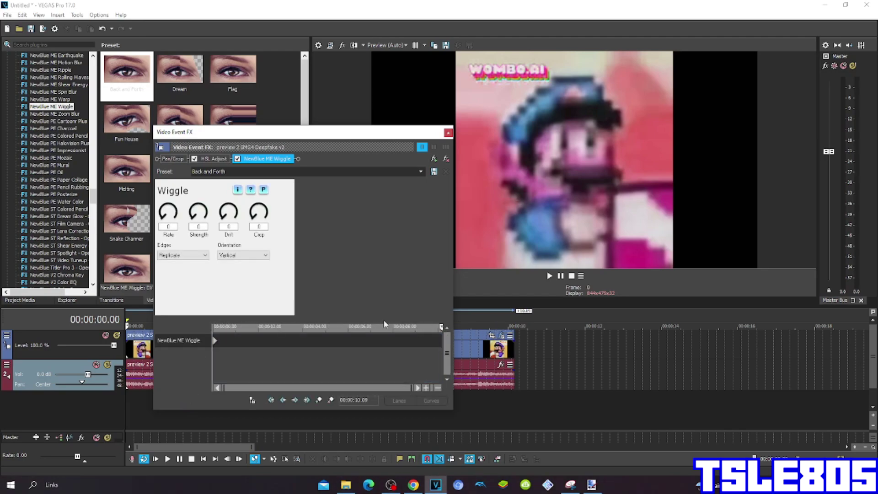
left_click(421, 172)
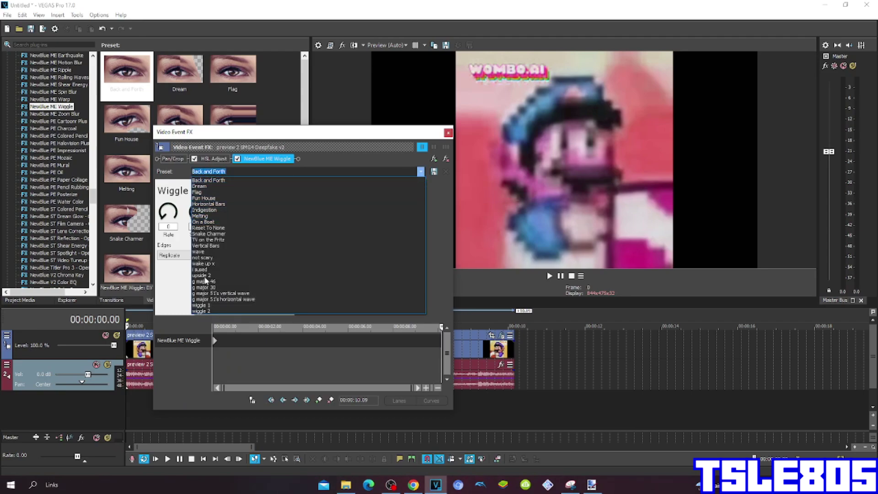
left_click(206, 309)
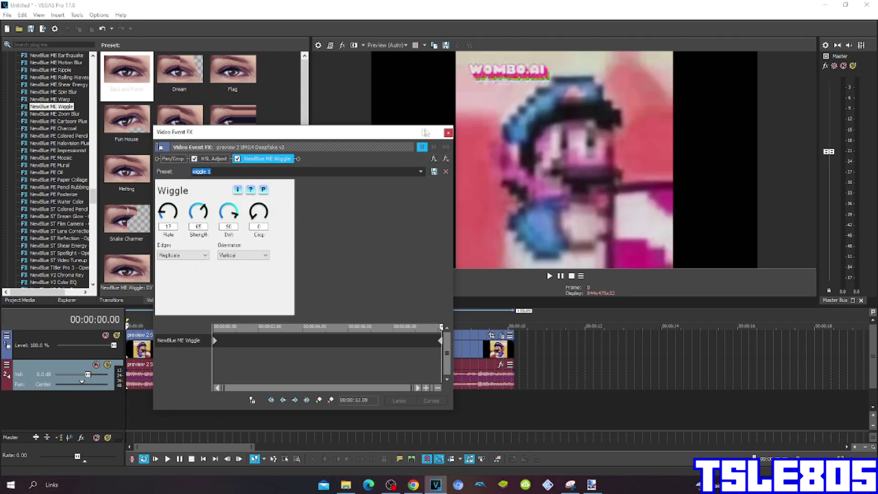
left_click(447, 132)
left_click_drag(127, 72, 161, 344)
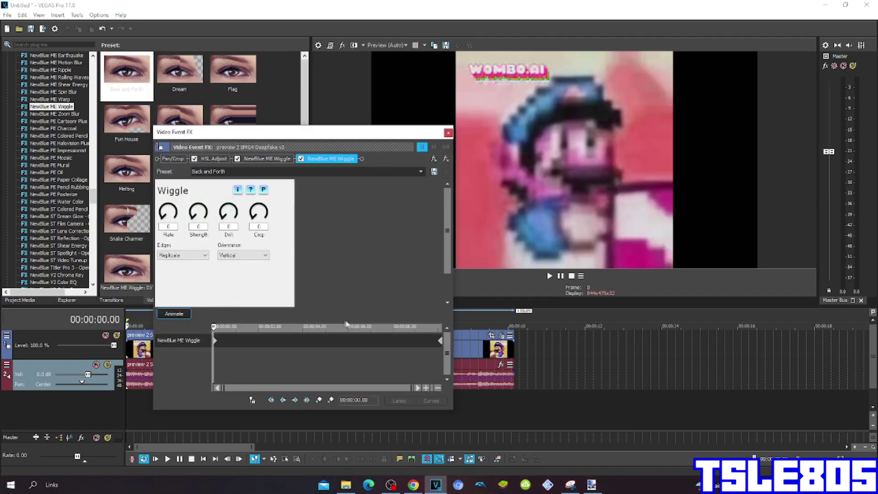
Step: Set the second Wiggle to Horizontal and animate it to the 'wiggle 2' preset at the end
left_click(242, 256)
left_click(233, 266)
left_click(184, 316)
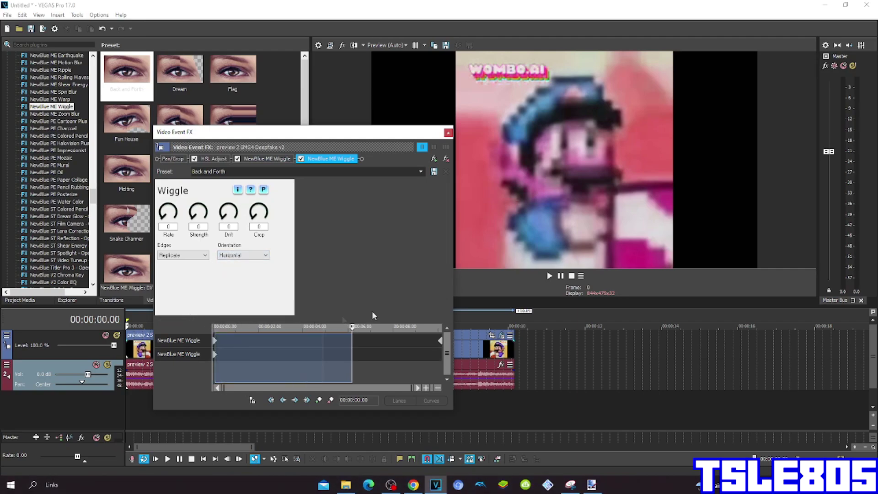
left_click_drag(215, 328, 442, 328)
left_click(420, 171)
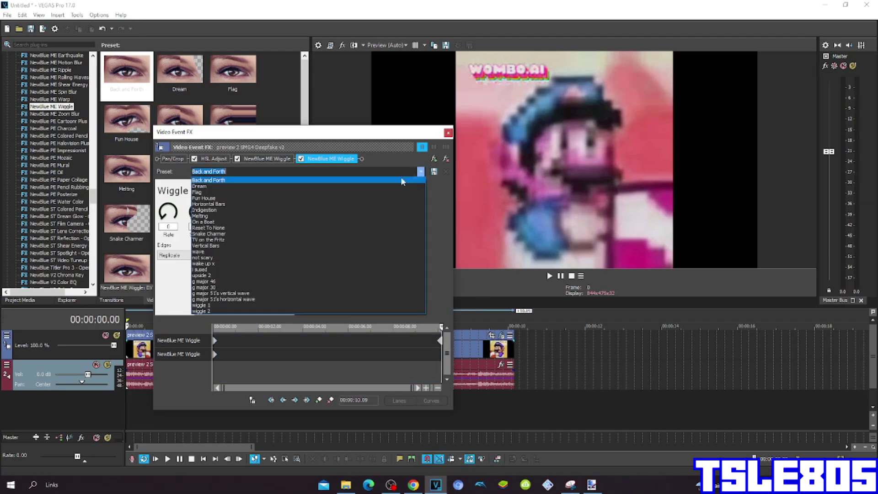
left_click(224, 310)
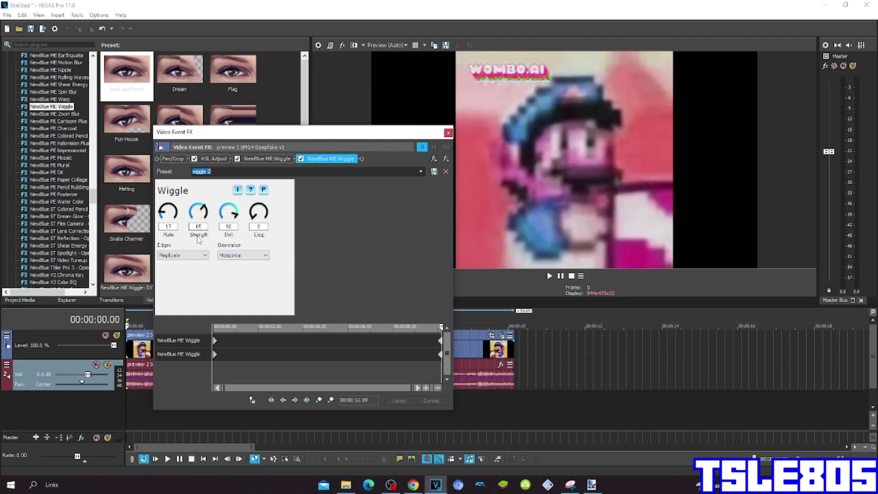
left_click(449, 133)
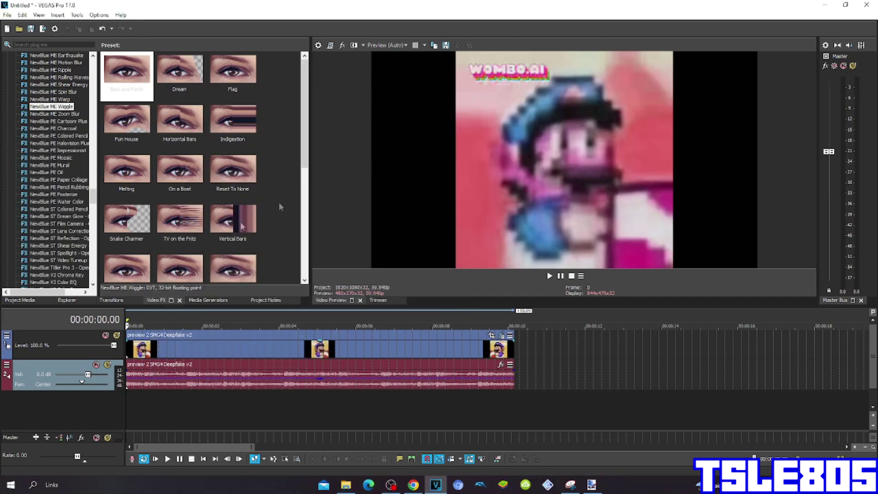
Step: In the audio event's properties, set time-stretch to élastique with Pro attributes
left_click(128, 362)
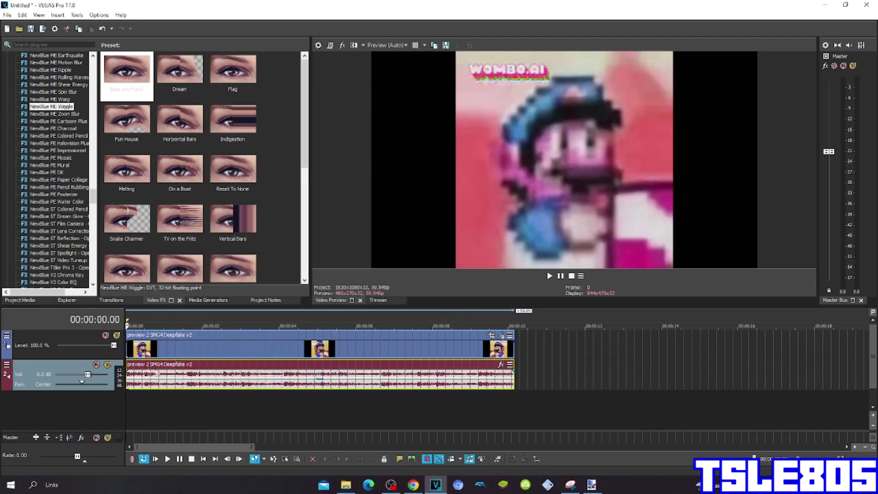
right_click(194, 377)
left_click(218, 470)
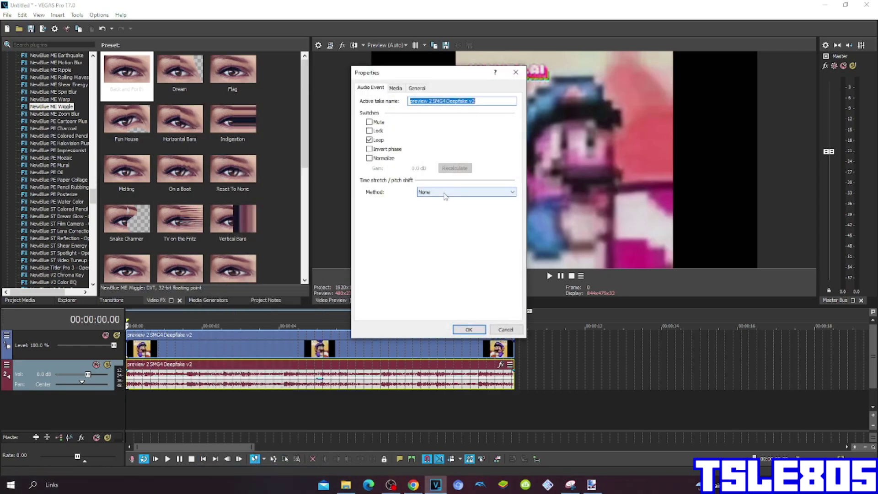
left_click(467, 193)
left_click(467, 203)
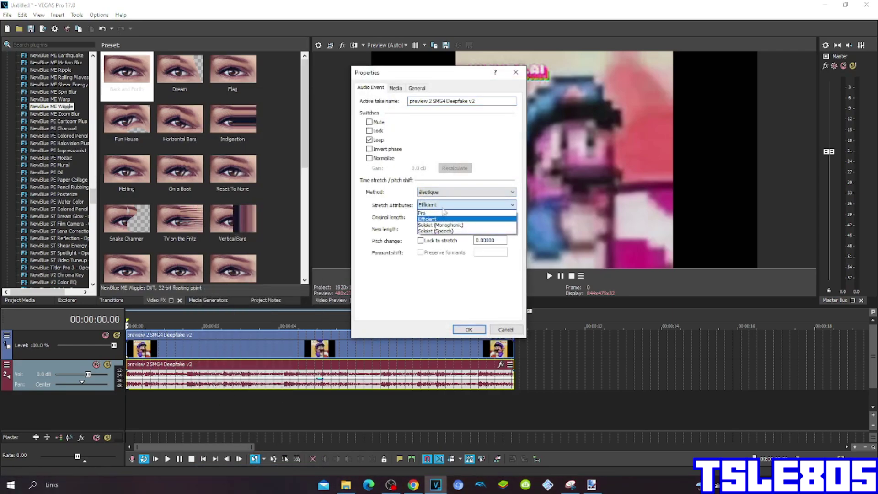
left_click(443, 212)
Step: Try the Classic stretch method with the A17 unpitched drums preset
left_click(444, 205)
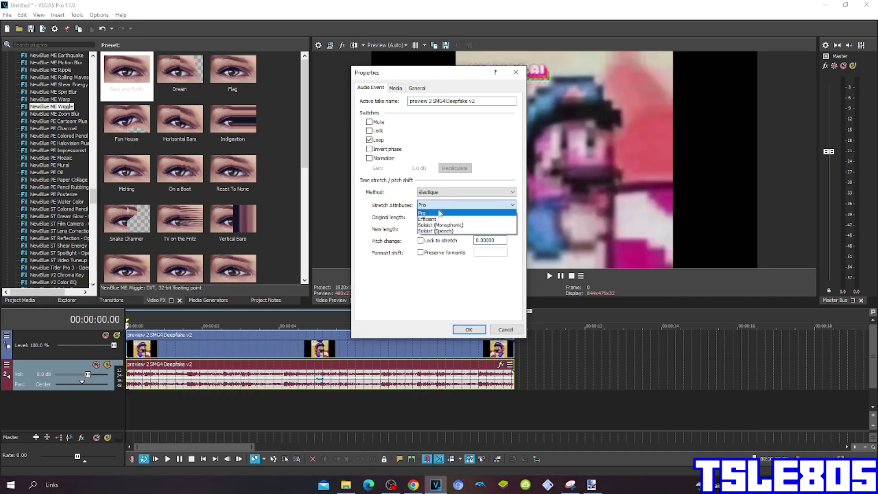
left_click(439, 220)
left_click(440, 192)
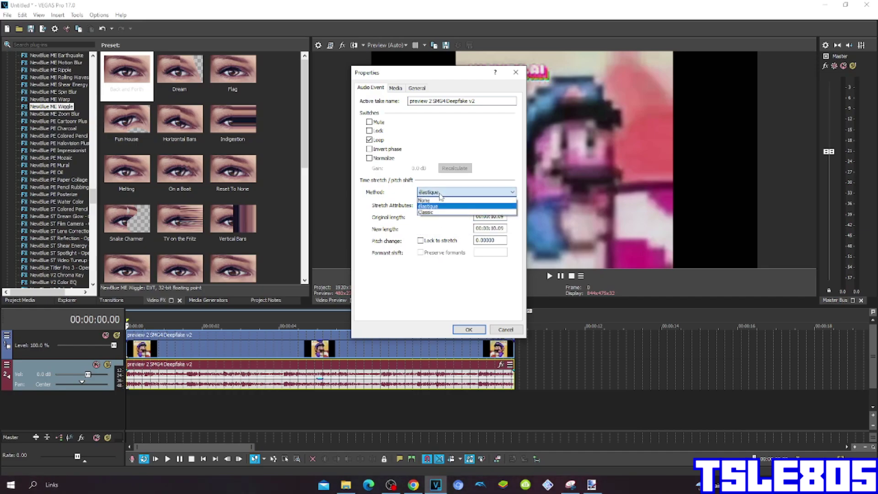
left_click(439, 211)
left_click(442, 205)
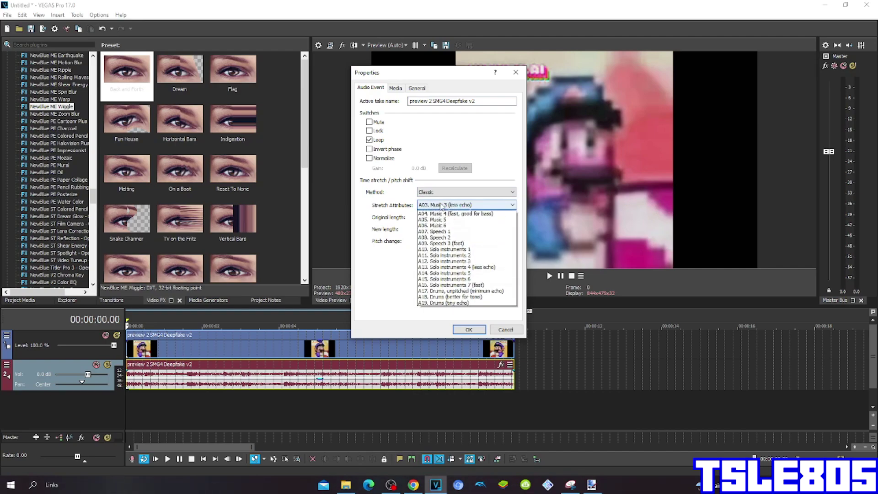
scroll(429, 302, "down", 3)
left_click(427, 308)
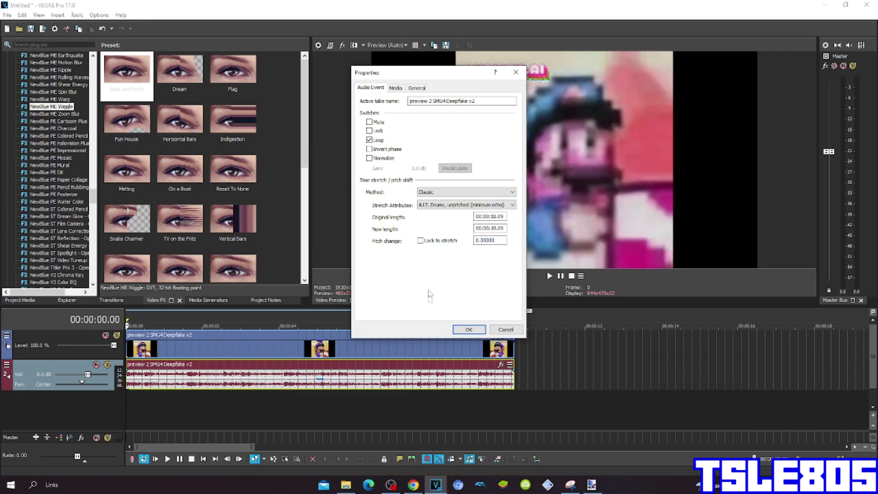
Step: Revert to élastique Pro stretching and confirm the audio event properties
left_click(465, 192)
left_click(439, 206)
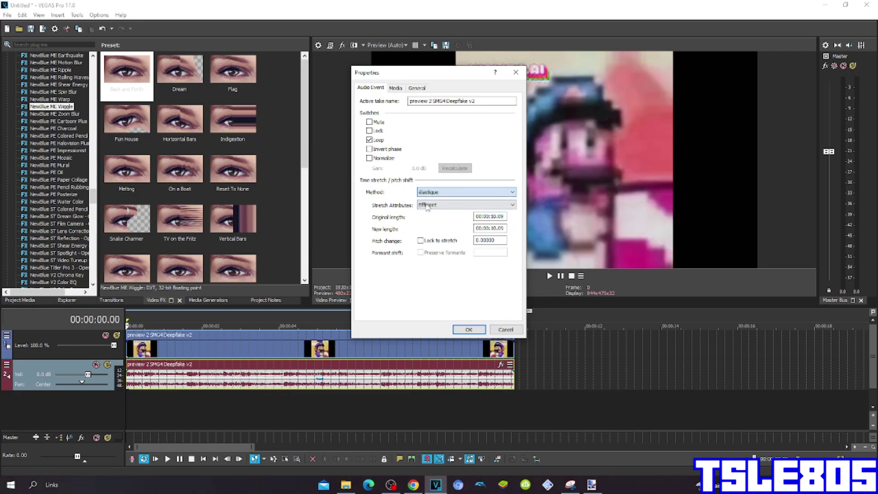
left_click(429, 213)
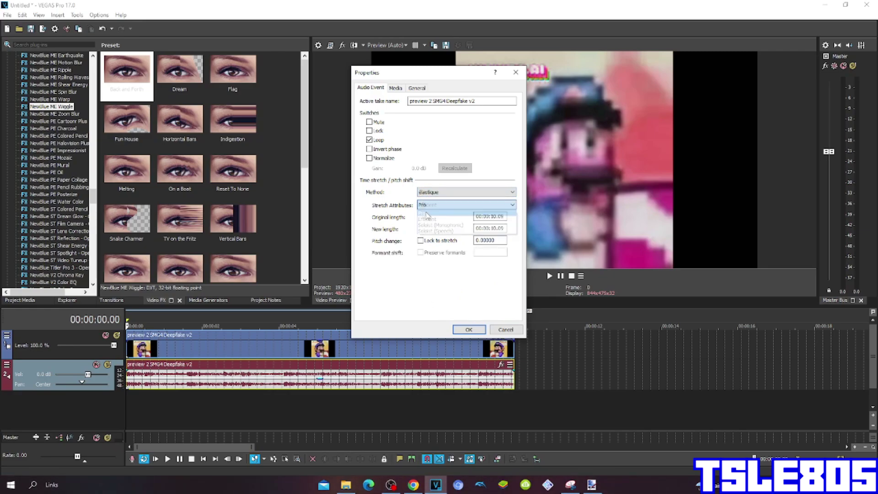
left_click(469, 330)
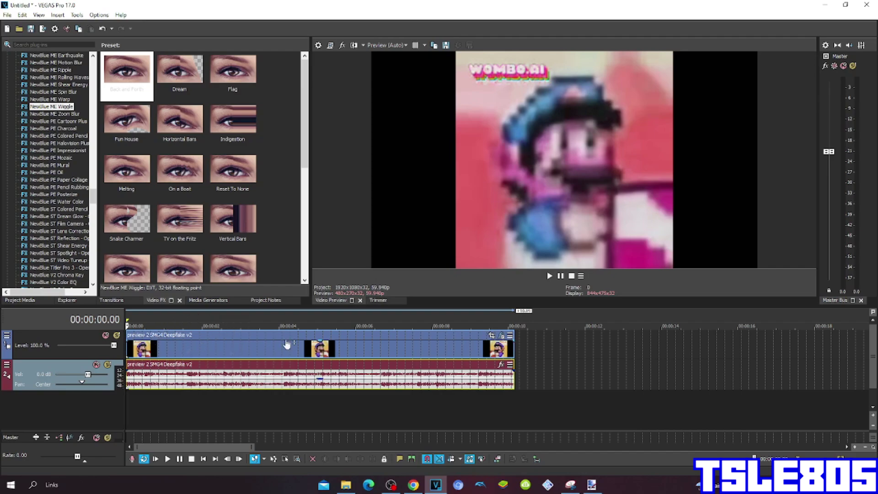
Step: Duplicate the deepfake audio track once
right_click(523, 371)
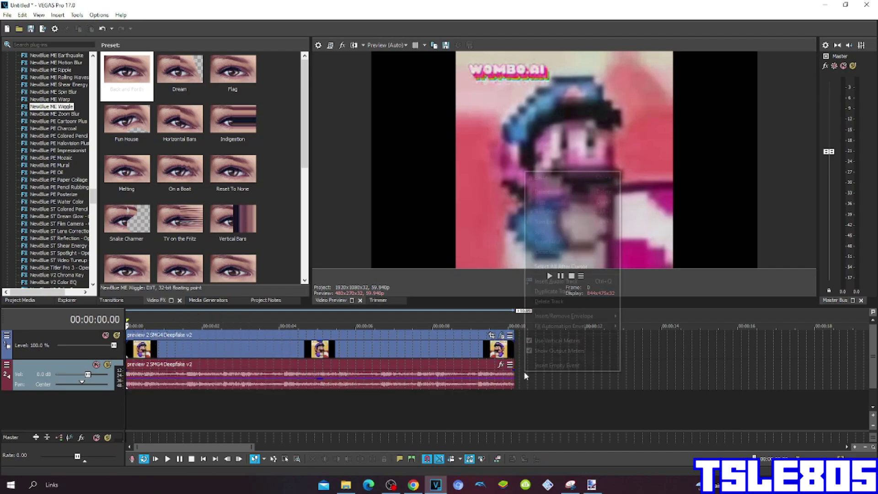
left_click(522, 375)
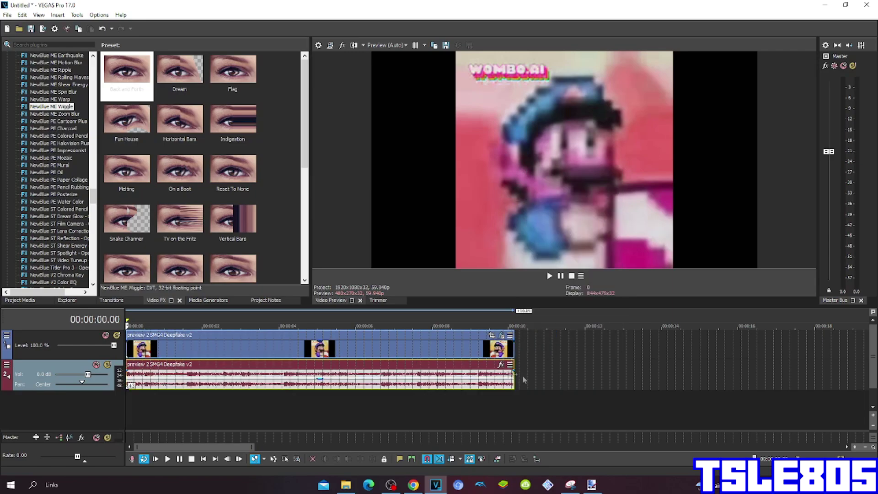
right_click(539, 374)
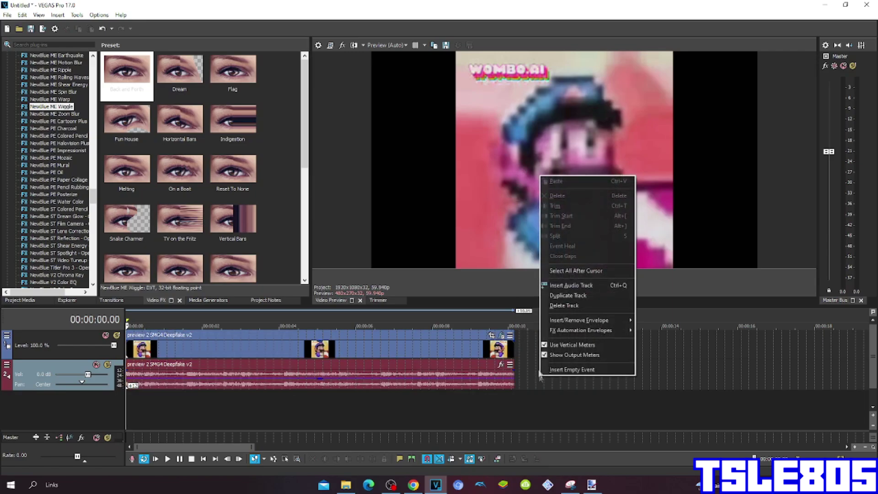
left_click(570, 306)
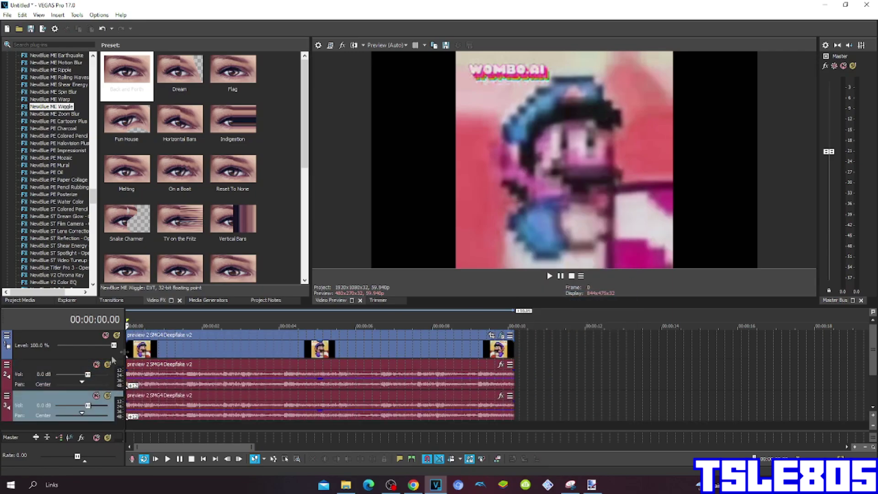
Step: Duplicate the new copy for a third audio track, then select the bottom track's event
left_click(128, 404)
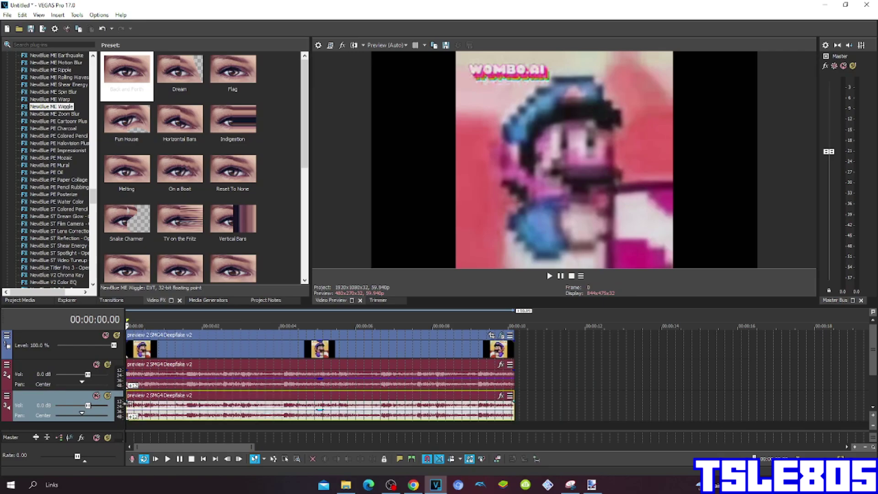
right_click(557, 395)
left_click(589, 326)
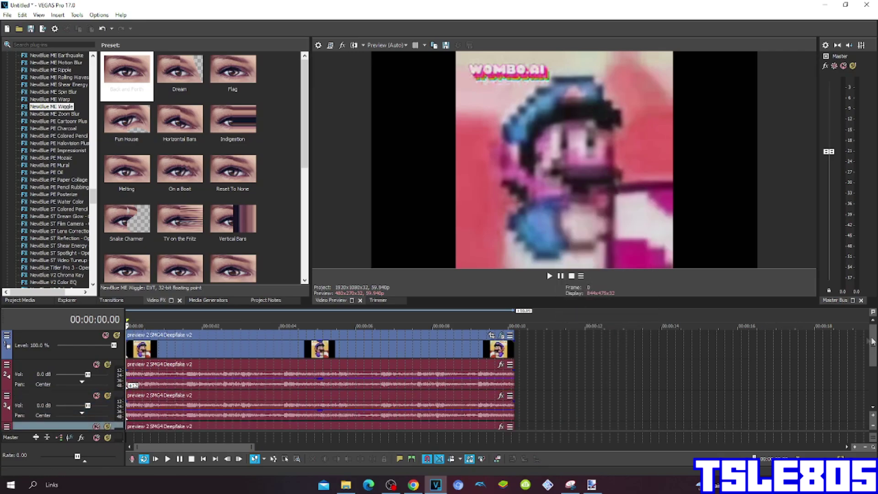
scroll(441, 396, "down", 3)
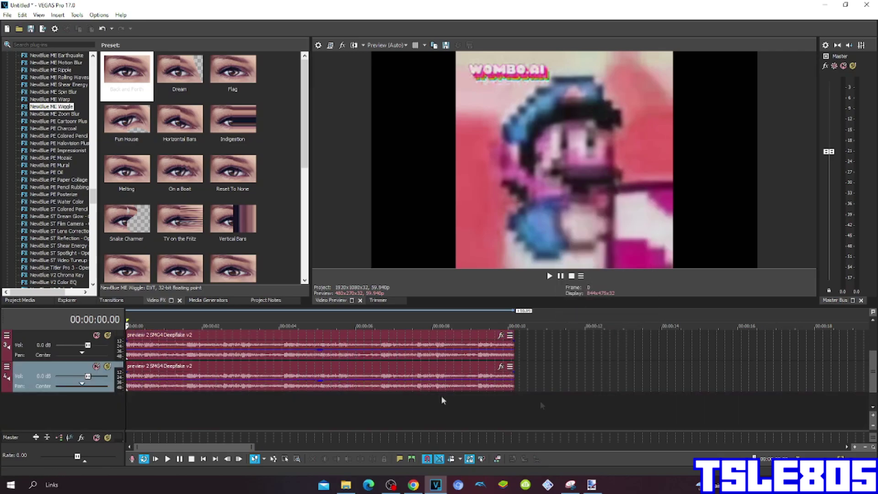
left_click(130, 371)
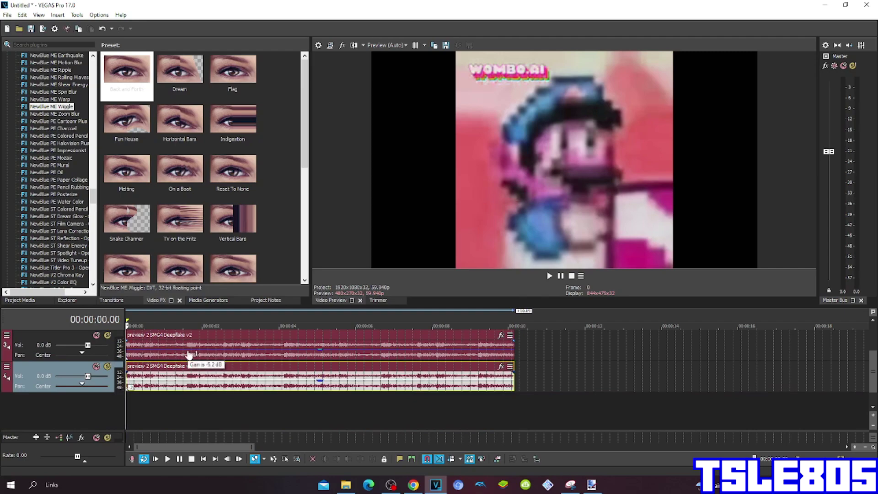
Step: Play the project past the clip's end, stop, and bring OBS forward
mouse_move(182, 356)
left_click(549, 275)
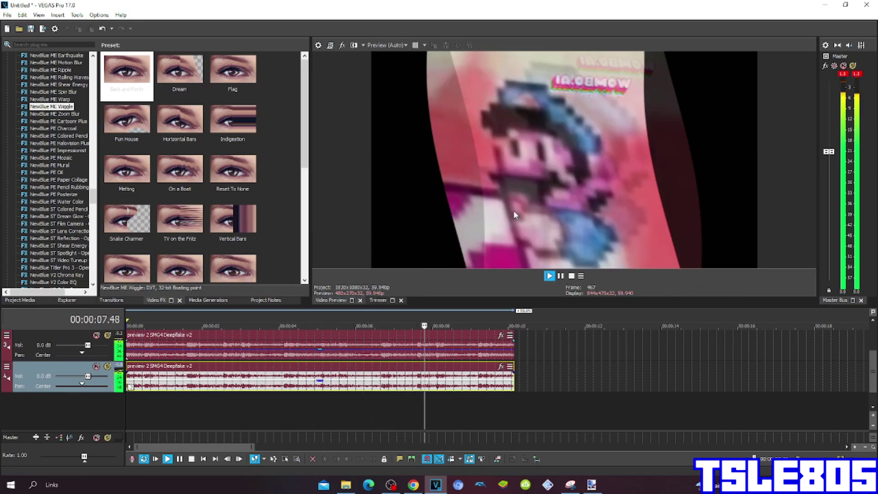
left_click(560, 275)
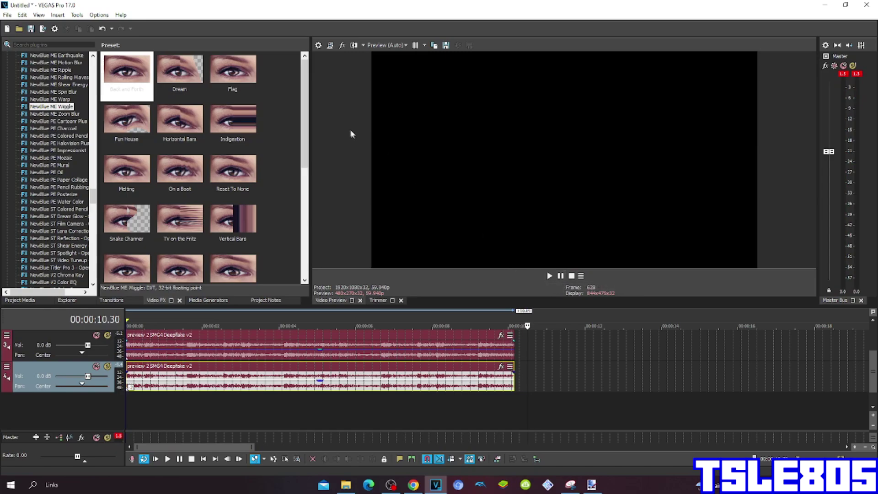
left_click(392, 486)
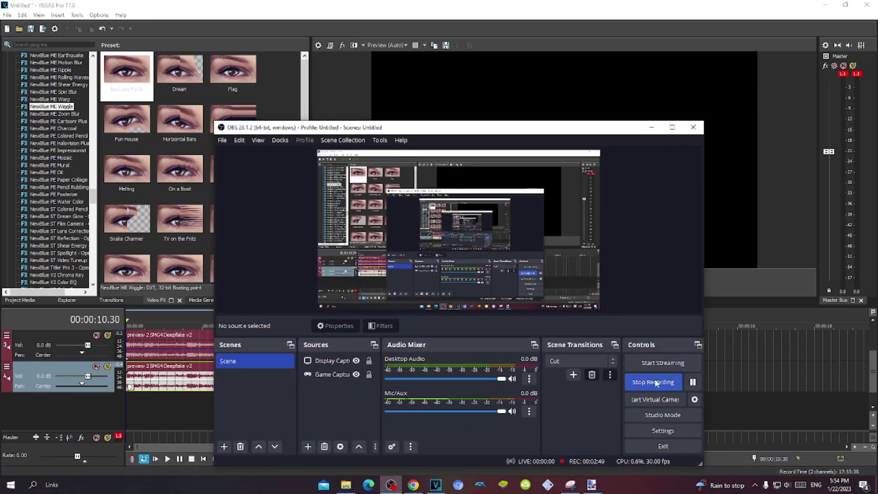